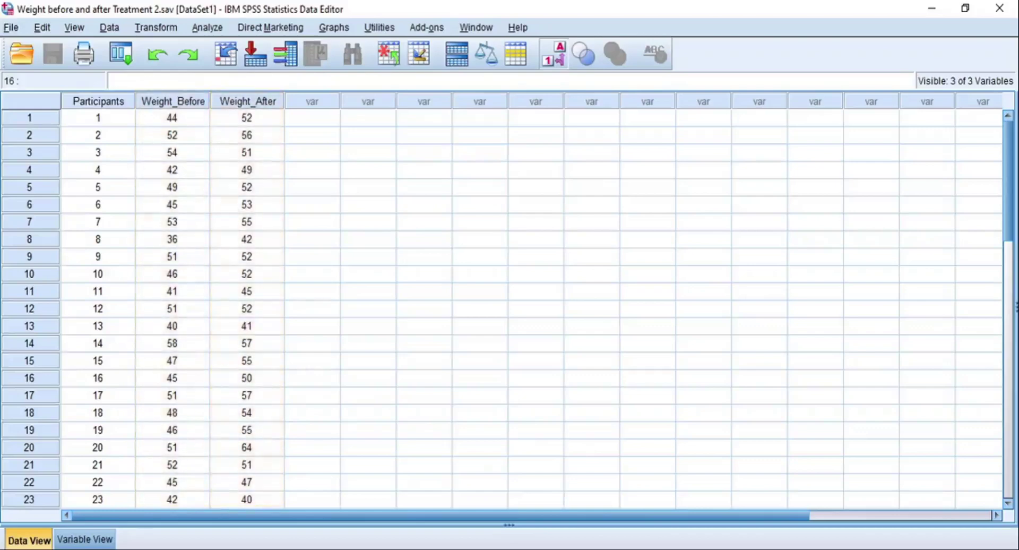
# Select the last case, participant 30, and mark its three values, then scroll back up
pyautogui.scroll(-4, 515, 351)
pyautogui.scroll(-3, 516, 334)
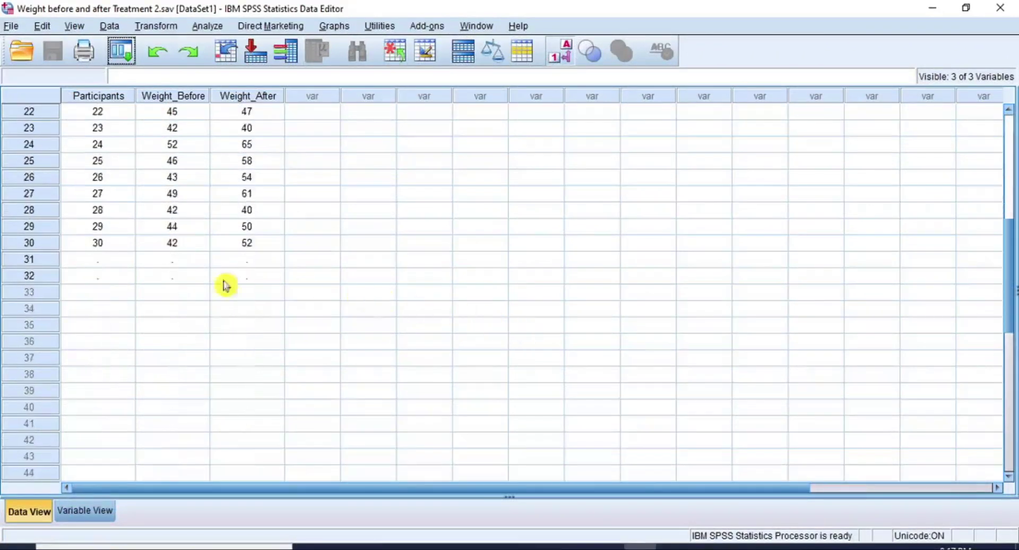
pyautogui.click(53, 244)
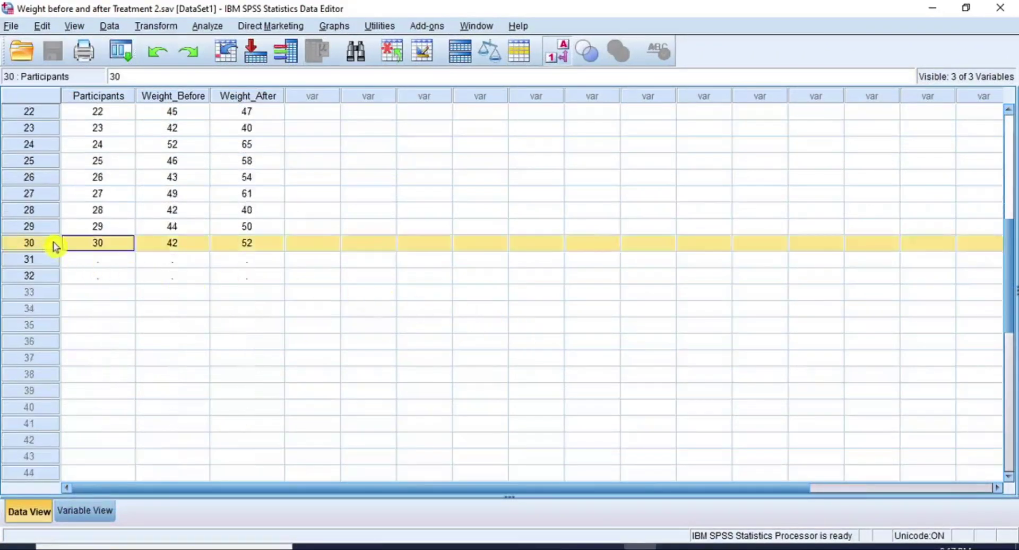
pyautogui.moveTo(75, 245); pyautogui.dragTo(243, 247)
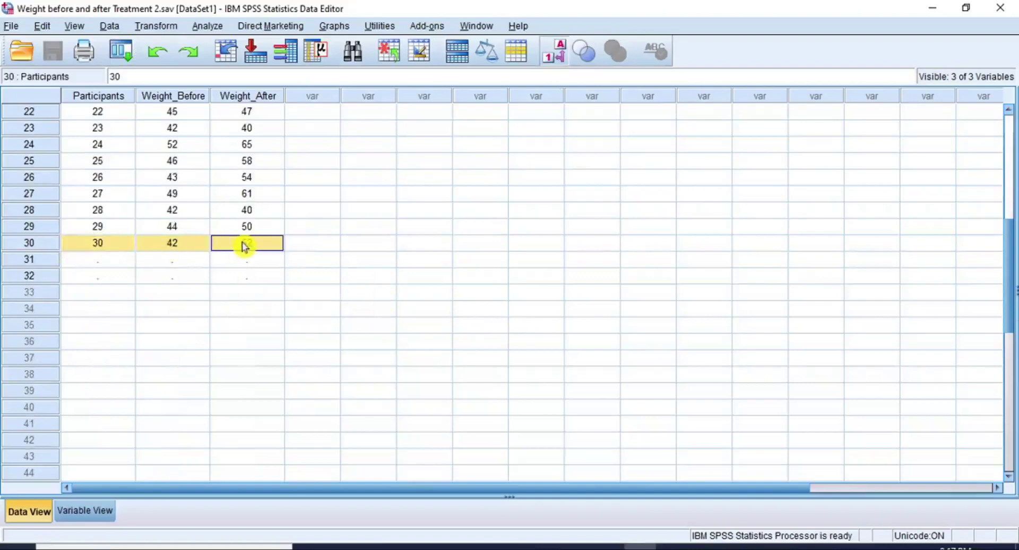
pyautogui.scroll(6, 320, 266)
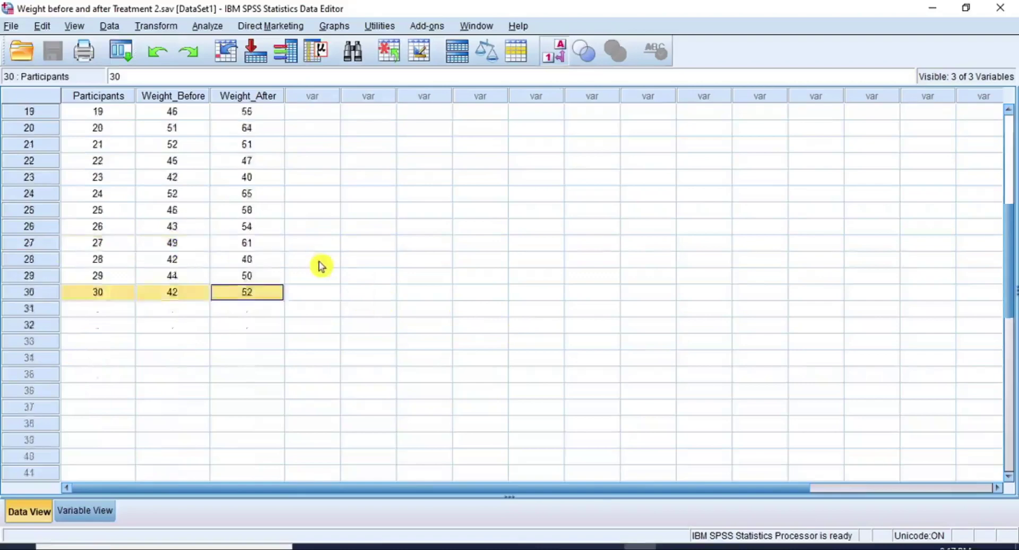
pyautogui.scroll(1, 321, 266)
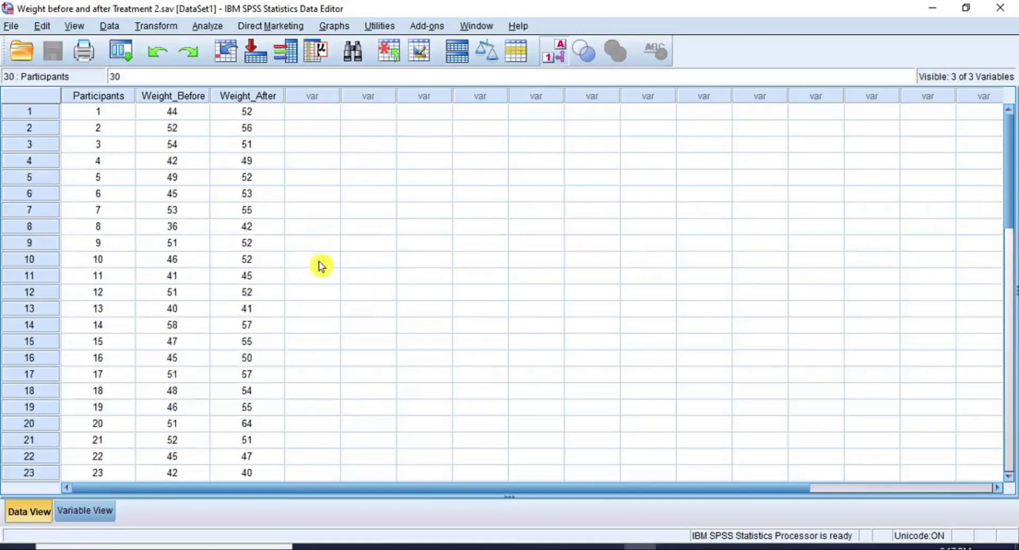
pyautogui.scroll(-8, 320, 265)
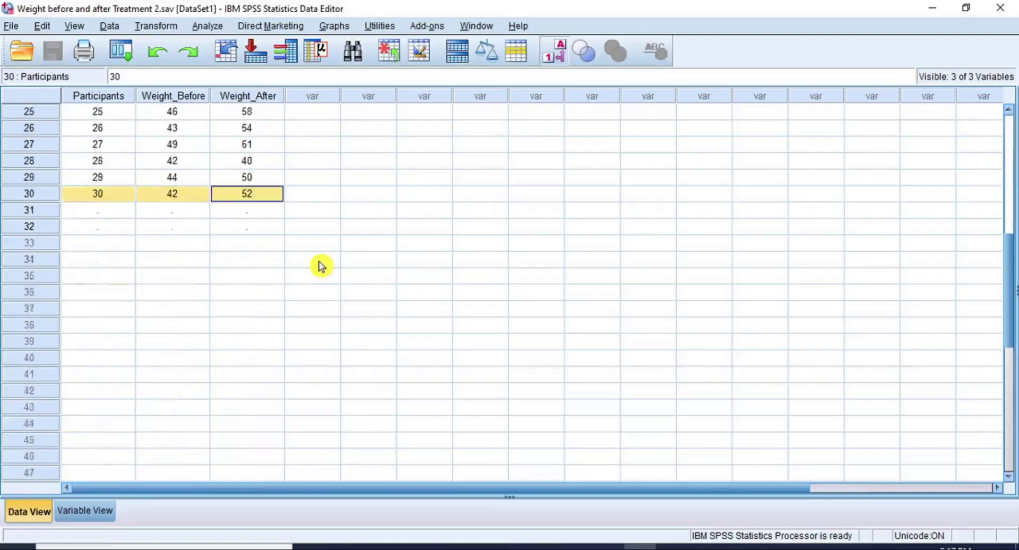
pyautogui.scroll(8, 321, 266)
pyautogui.scroll(-4, 320, 266)
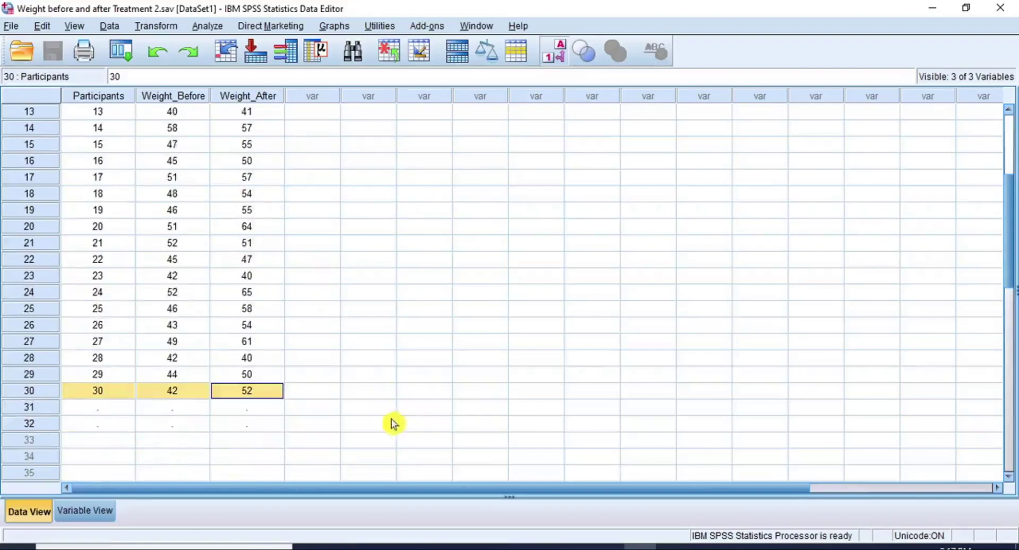
pyautogui.scroll(4, 321, 266)
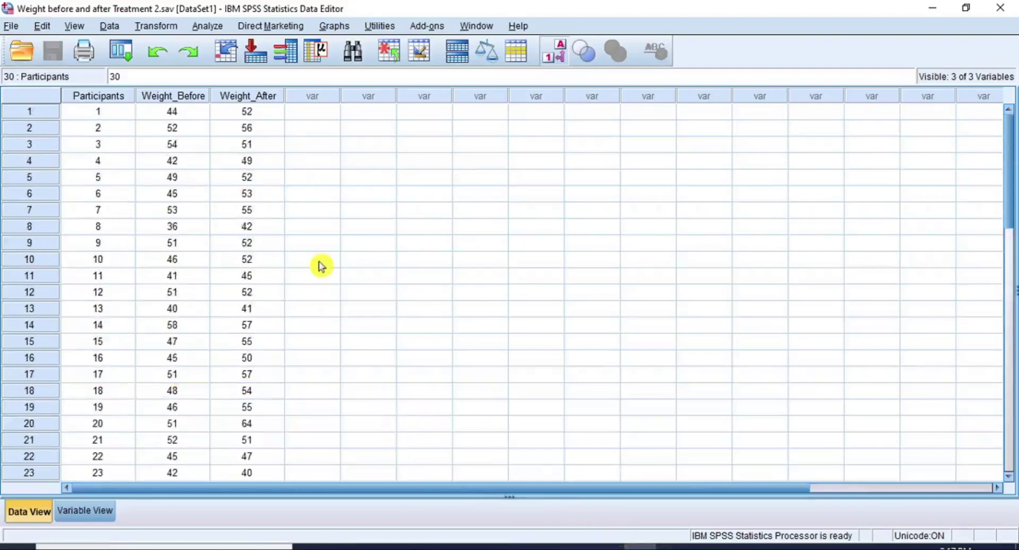
pyautogui.scroll(-8, 321, 266)
pyautogui.scroll(4, 320, 266)
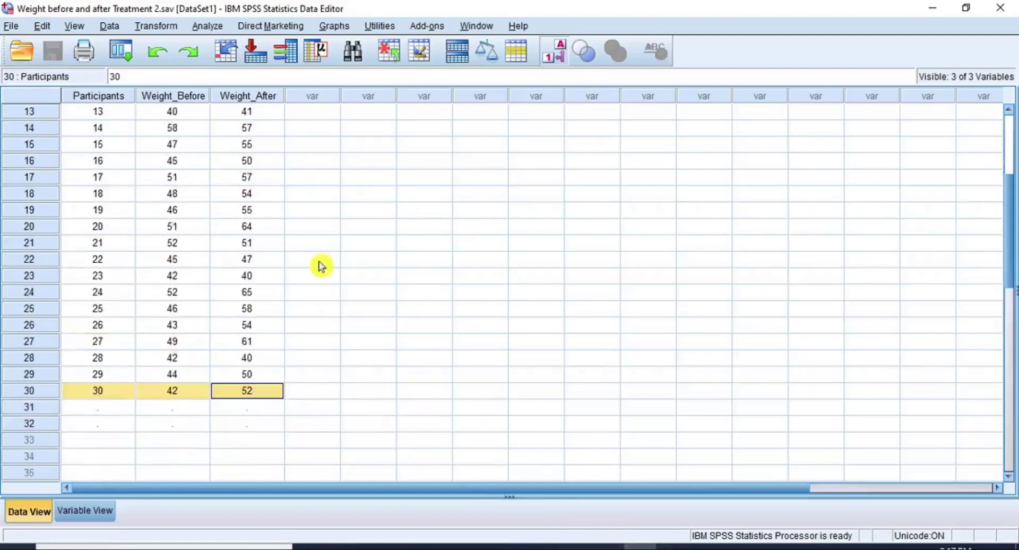
pyautogui.scroll(4, 321, 266)
pyautogui.scroll(-4, 321, 266)
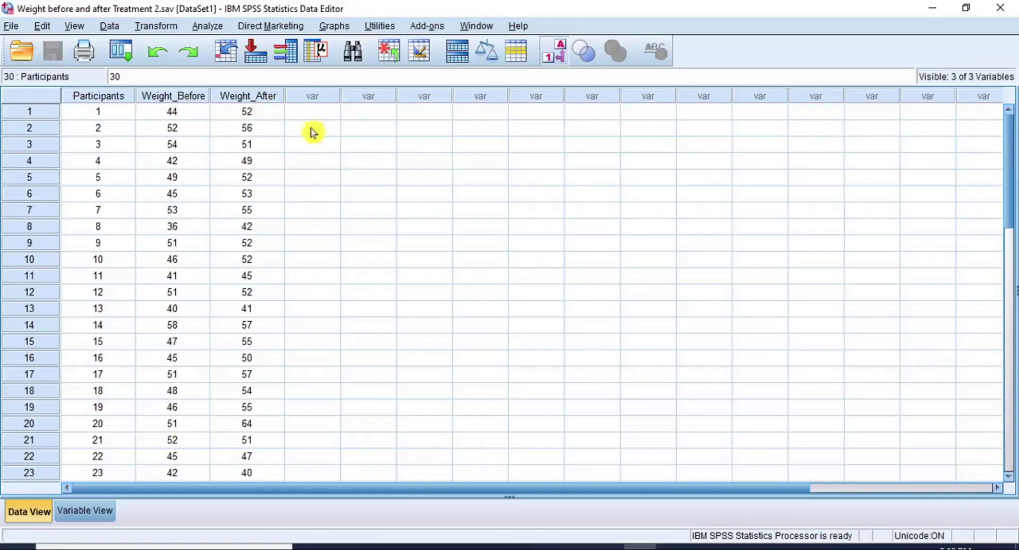
# Select the first empty column after Weight_After and open Transform > Compute Variable
pyautogui.click(319, 96)
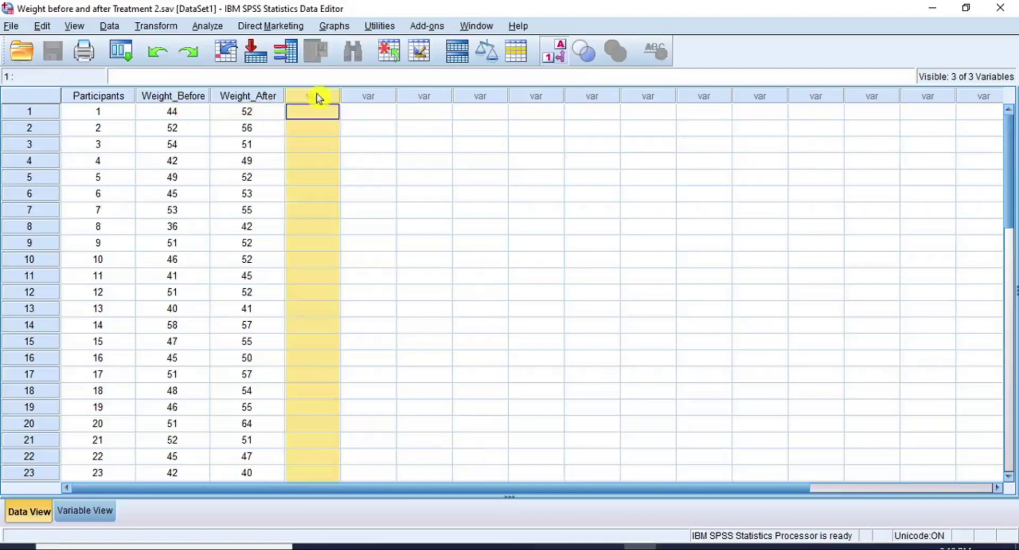
pyautogui.click(315, 113)
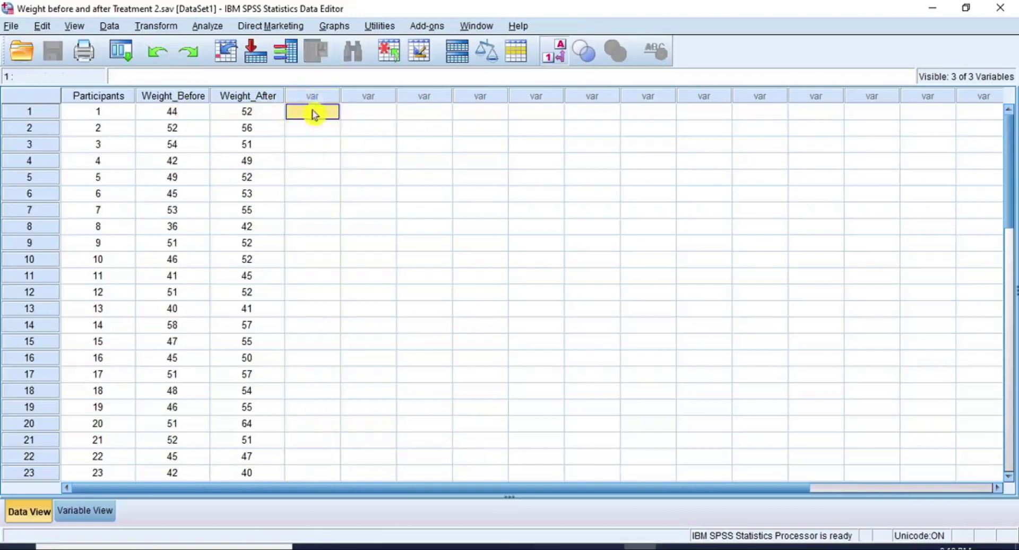
pyautogui.click(170, 29)
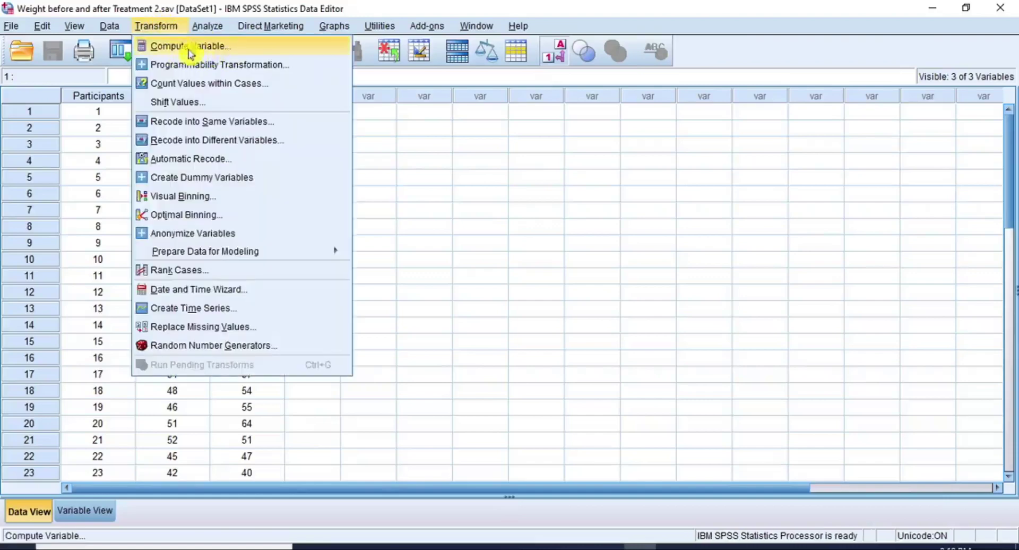
pyautogui.click(221, 47)
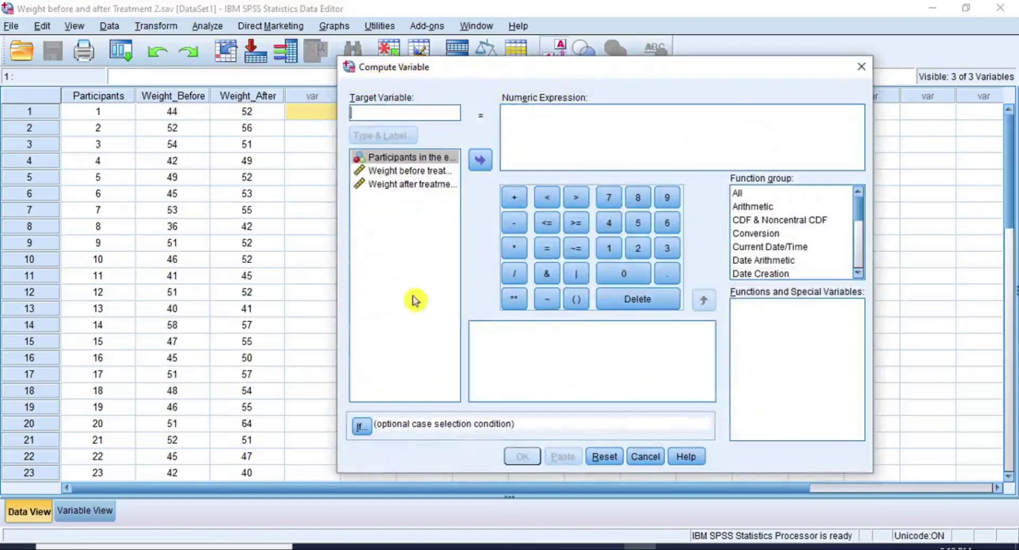
# Compute target variable Difference with expression Weight_Before - Weight_After and run it
pyautogui.click(353, 109)
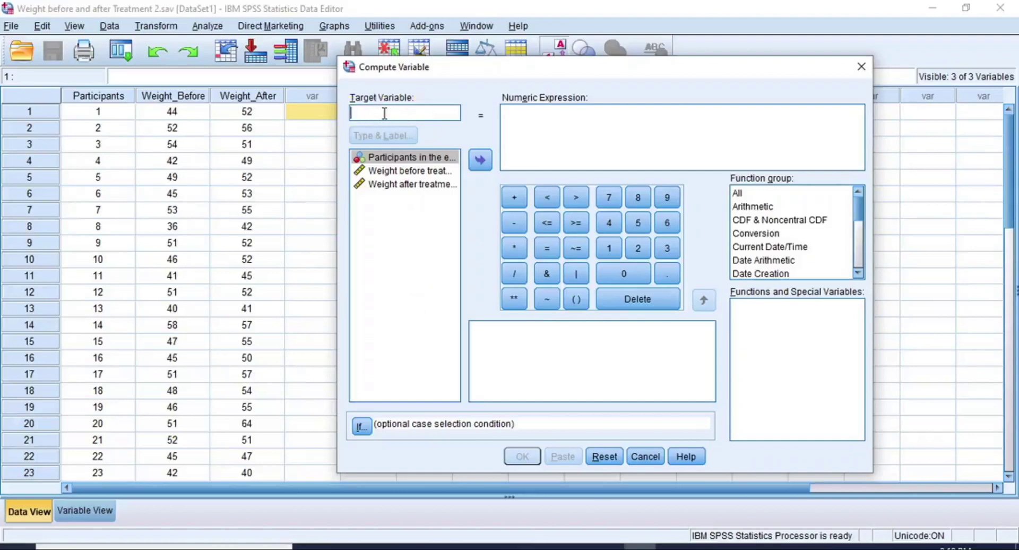
pyautogui.write('Difference')
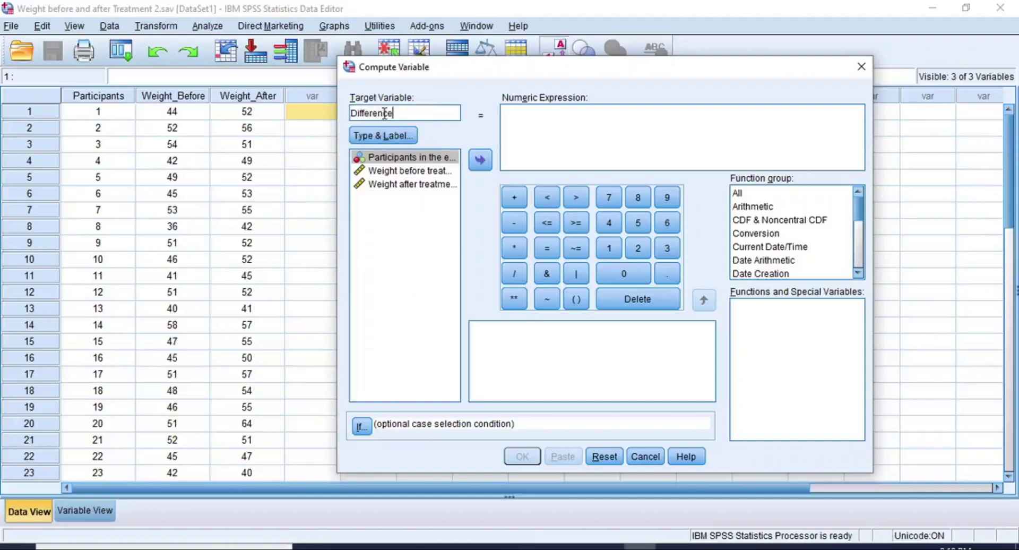
pyautogui.click(417, 174)
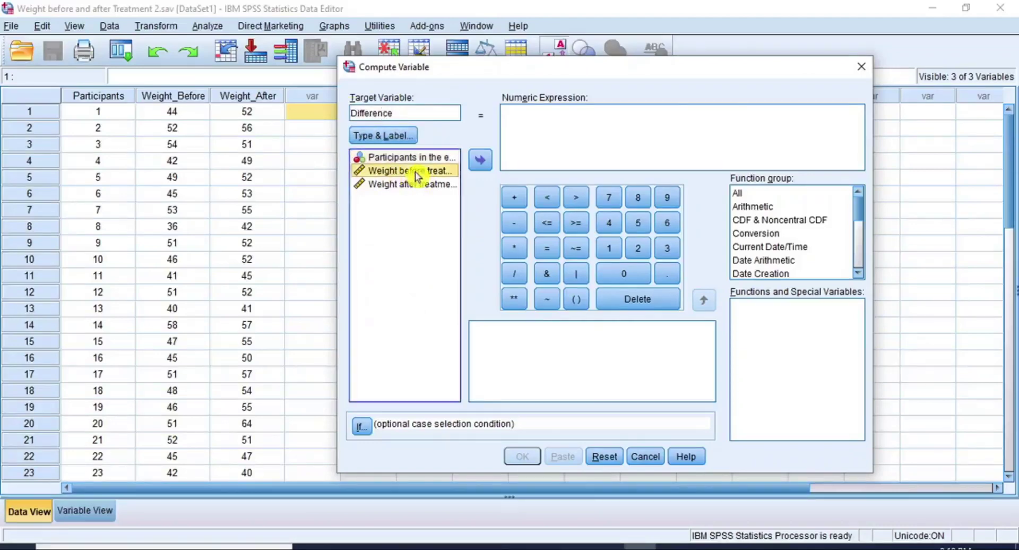
pyautogui.click(481, 160)
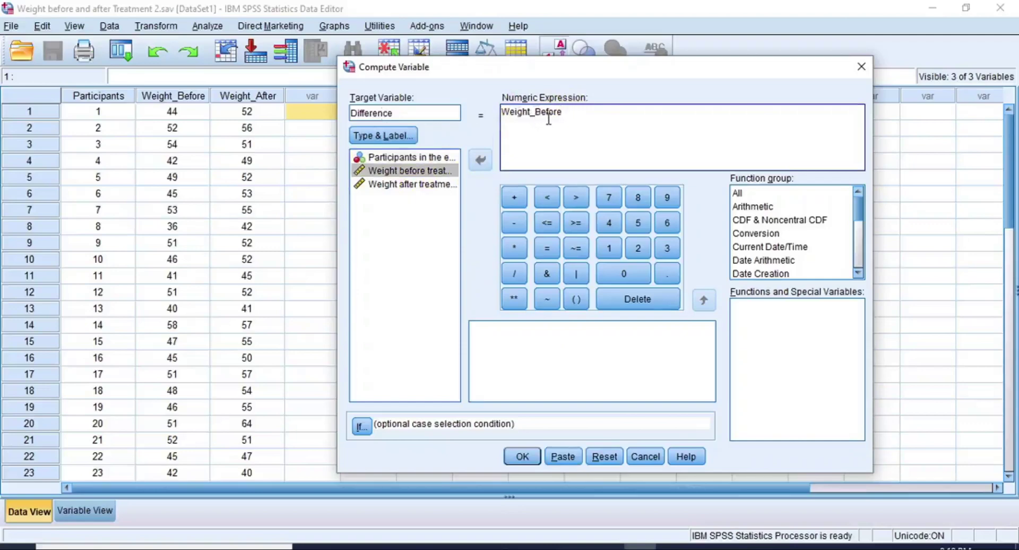
pyautogui.click(512, 223)
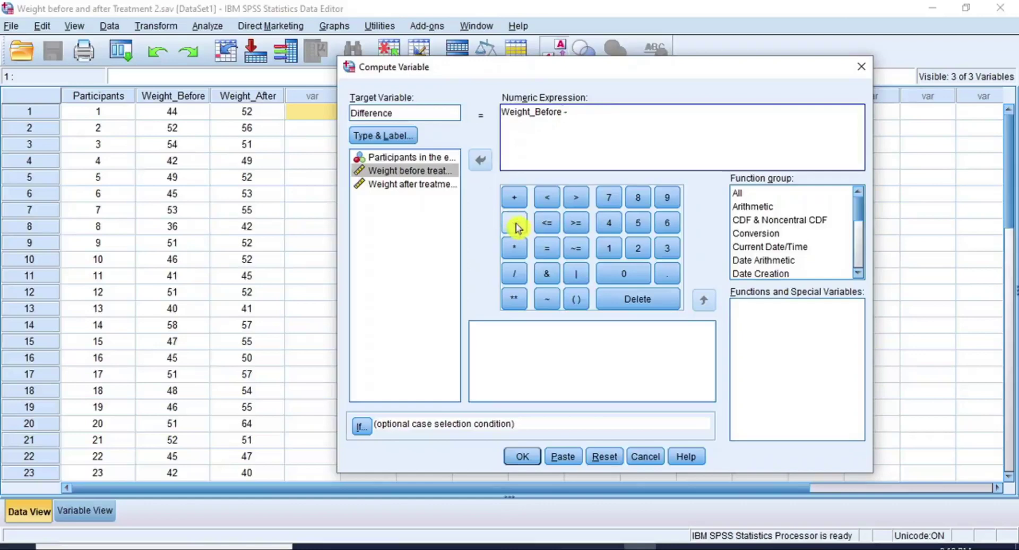
pyautogui.click(417, 185)
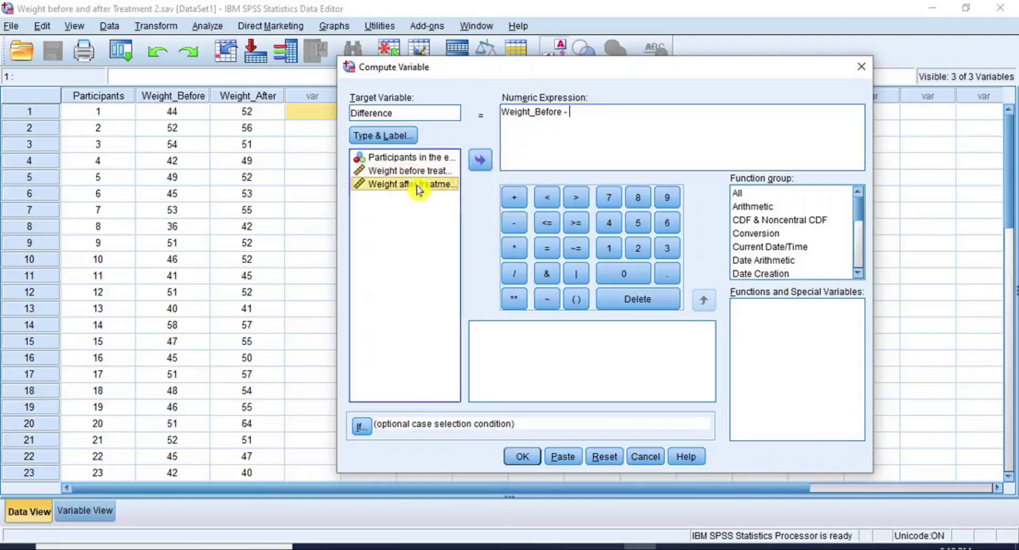
pyautogui.click(480, 159)
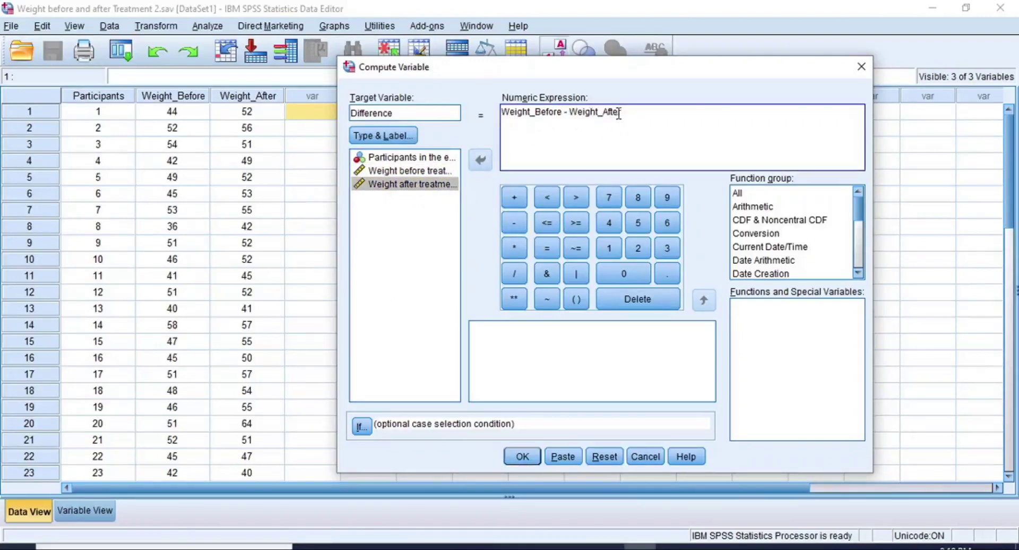
pyautogui.moveTo(624, 112); pyautogui.dragTo(500, 112)
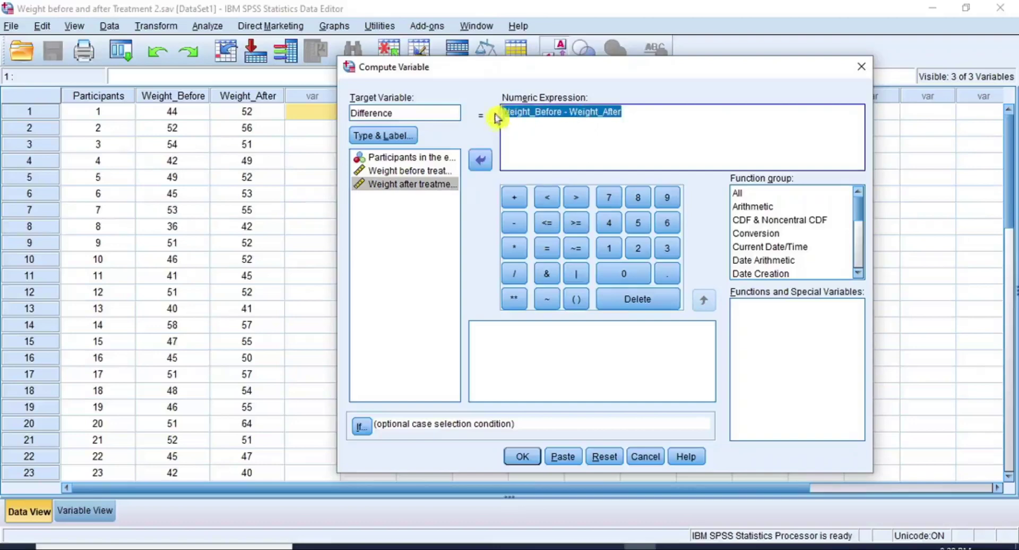
pyautogui.click(636, 113)
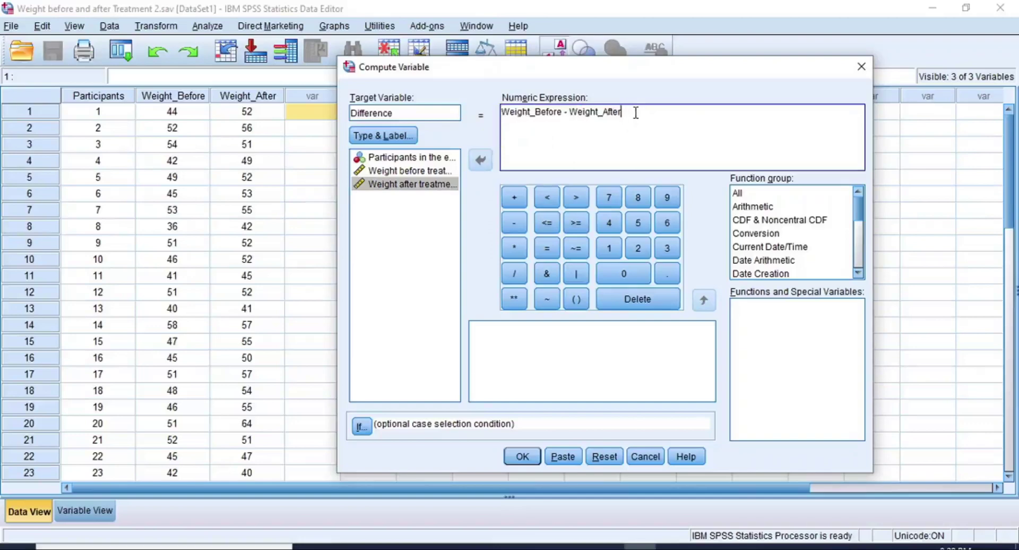
pyautogui.click(523, 459)
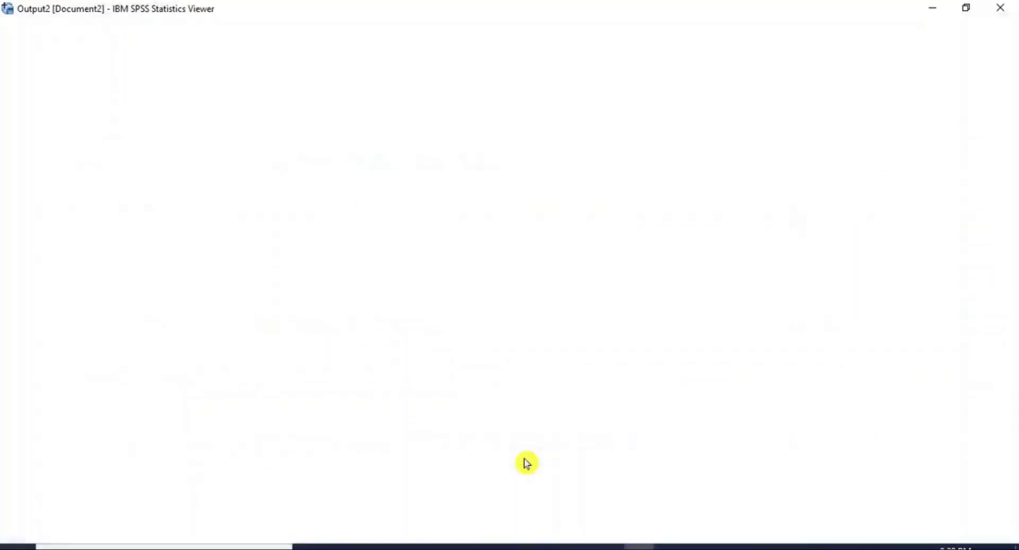
pyautogui.moveTo(655, 536)
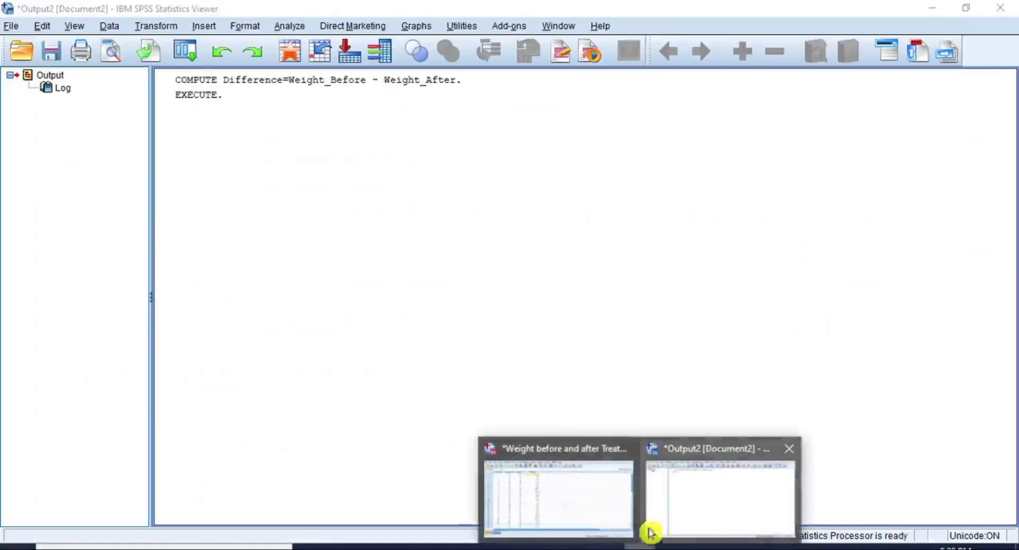
pyautogui.click(584, 514)
pyautogui.click(344, 98)
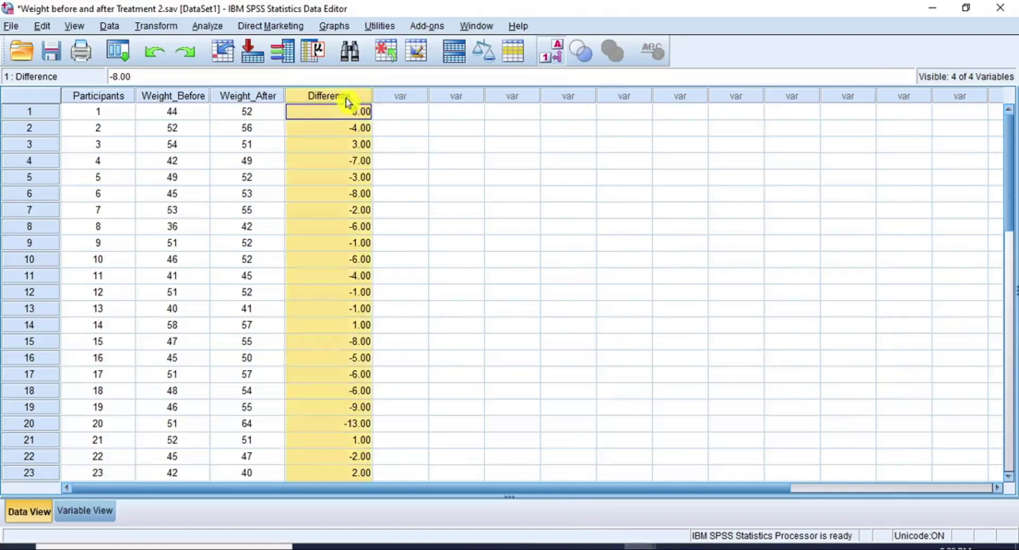
pyautogui.scroll(-5, 412, 223)
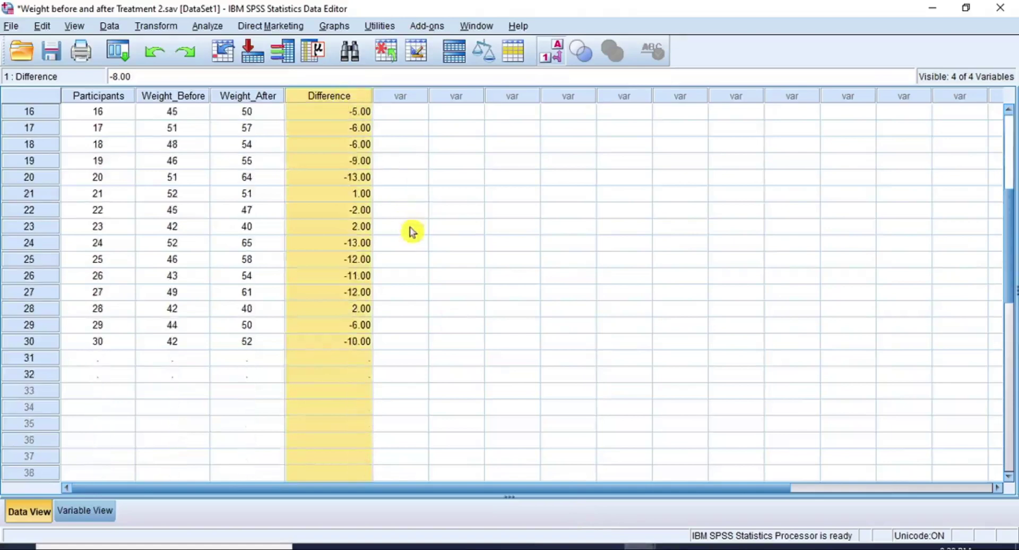
pyautogui.scroll(4, 381, 311)
pyautogui.scroll(1, 381, 311)
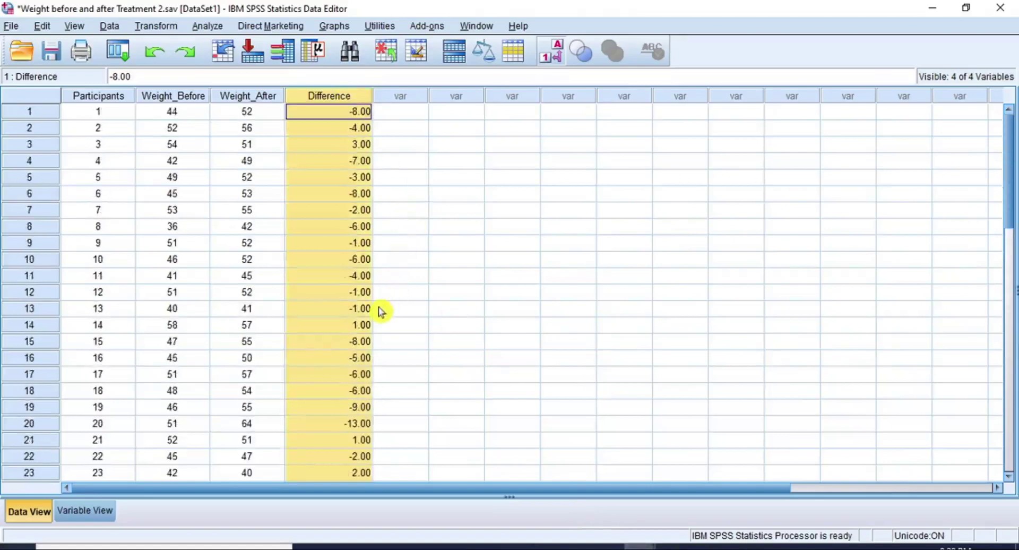
pyautogui.click(361, 114)
pyautogui.click(362, 143)
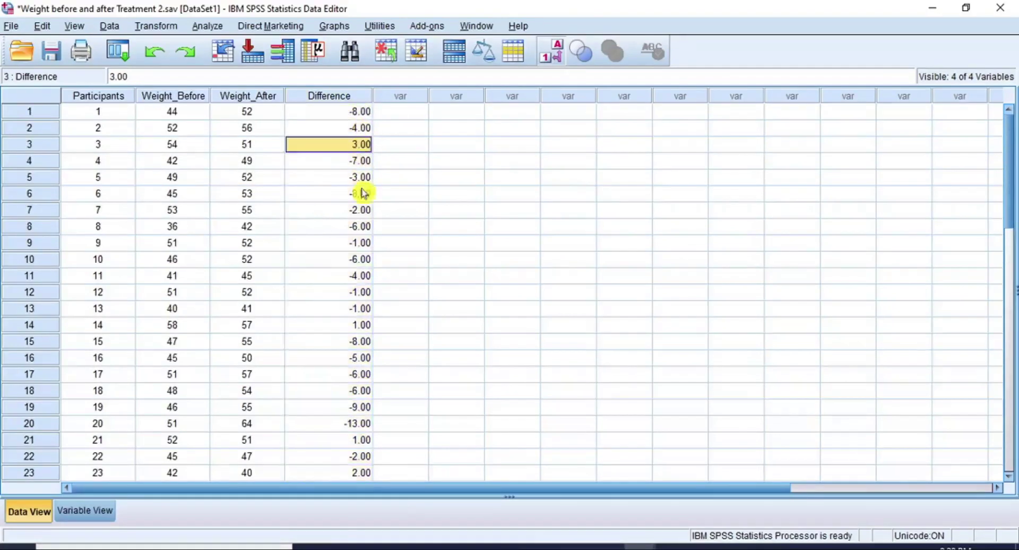
pyautogui.click(357, 99)
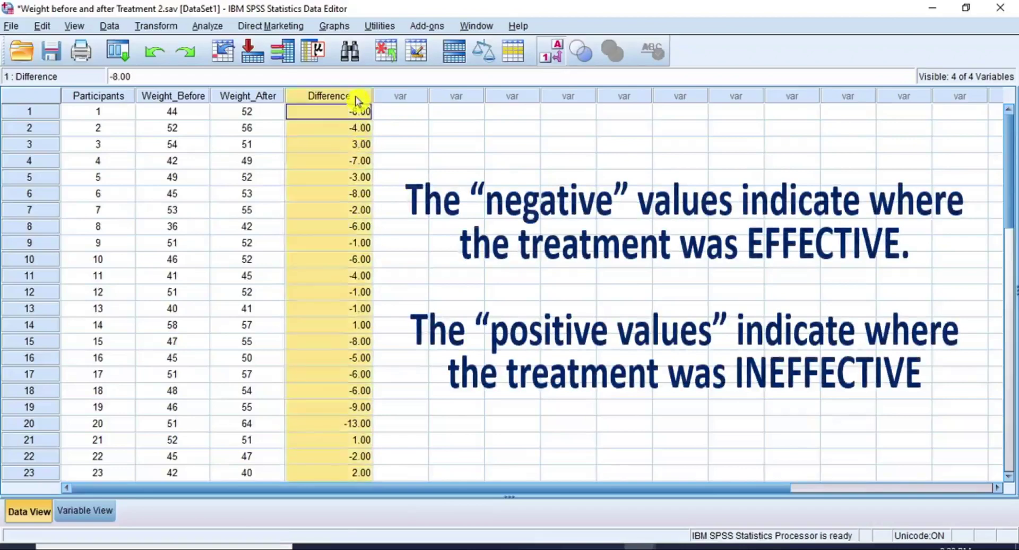
pyautogui.scroll(-2, 383, 251)
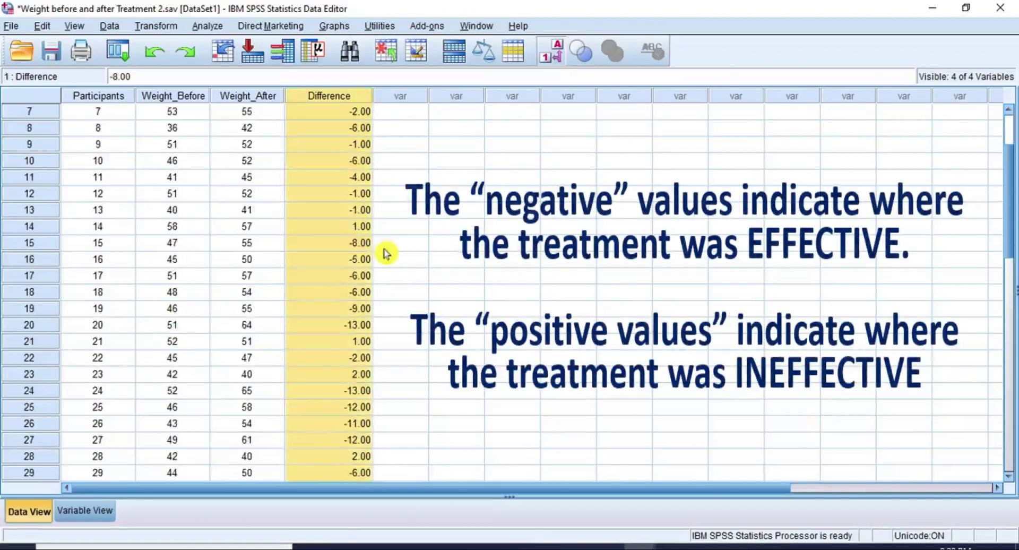
pyautogui.scroll(-2, 385, 253)
pyautogui.scroll(4, 386, 253)
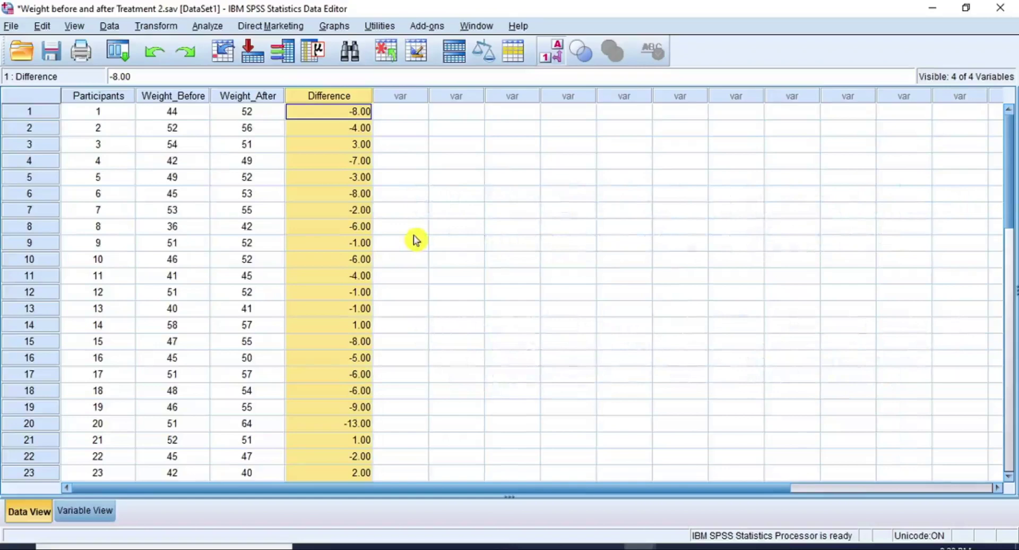
pyautogui.scroll(-1, 414, 240)
pyautogui.scroll(-2, 415, 240)
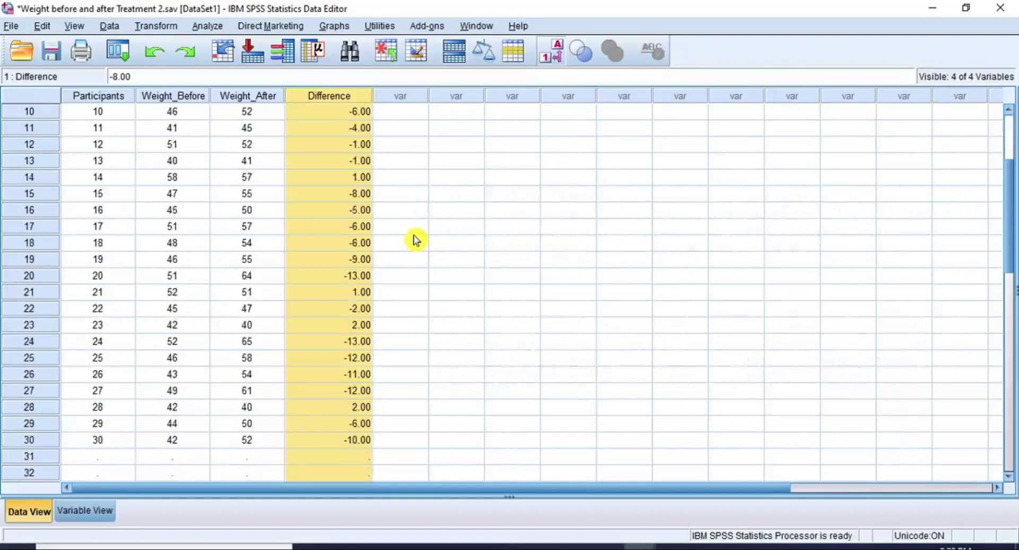
pyautogui.scroll(-2, 414, 240)
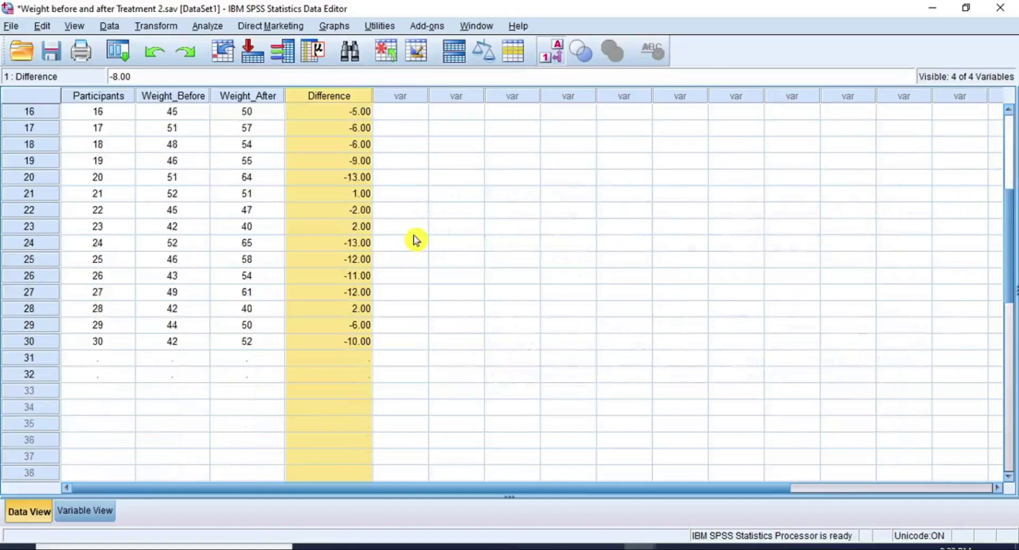
pyautogui.scroll(4, 413, 236)
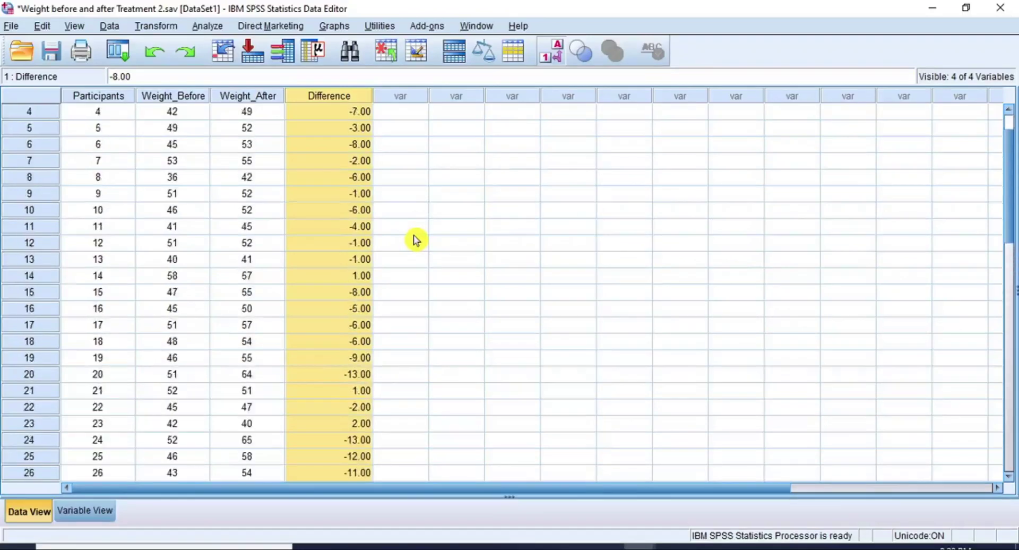
pyautogui.scroll(1, 414, 236)
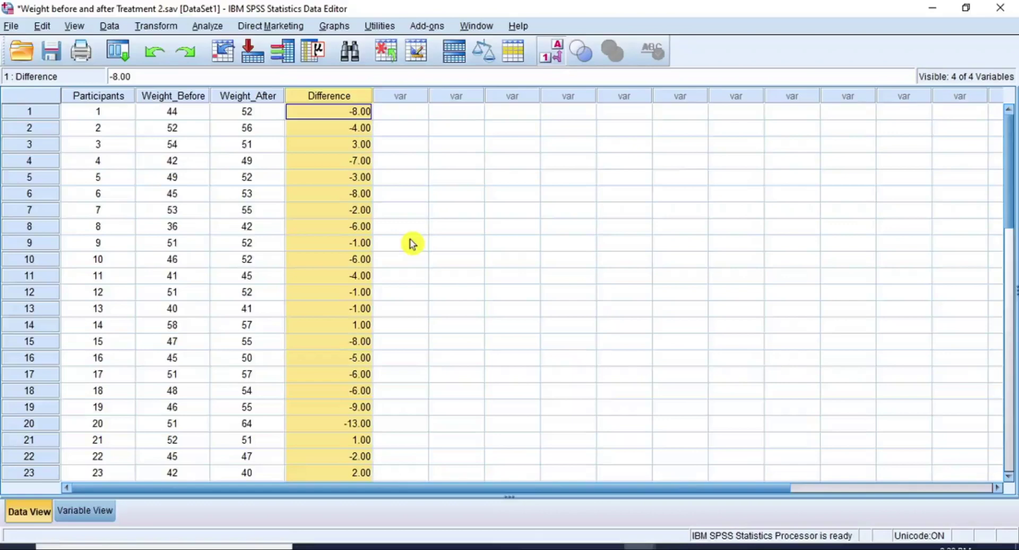
pyautogui.click(335, 116)
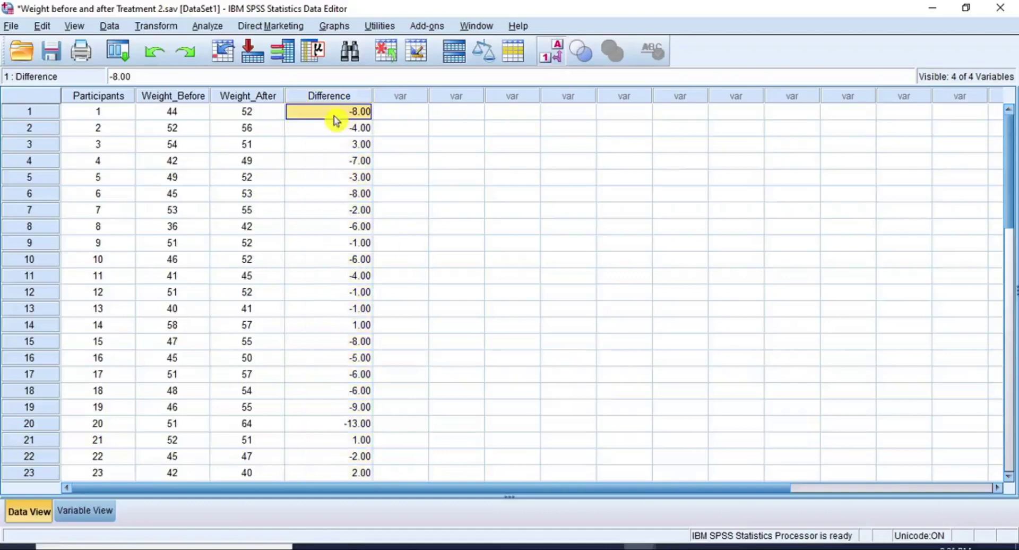
# Set up a Paired-Samples T Test with weight before and weight after as Pair 1
pyautogui.click(208, 27)
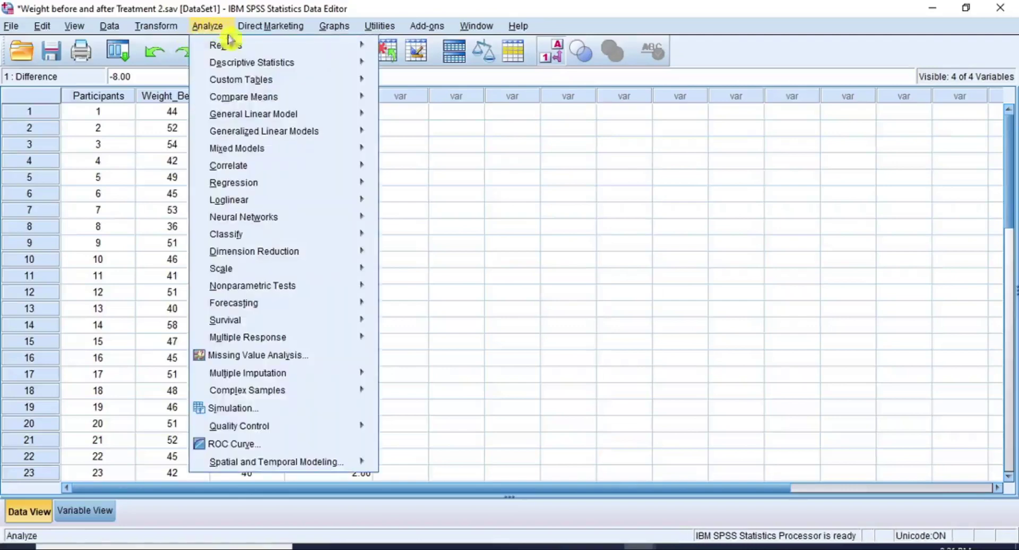
pyautogui.moveTo(268, 98)
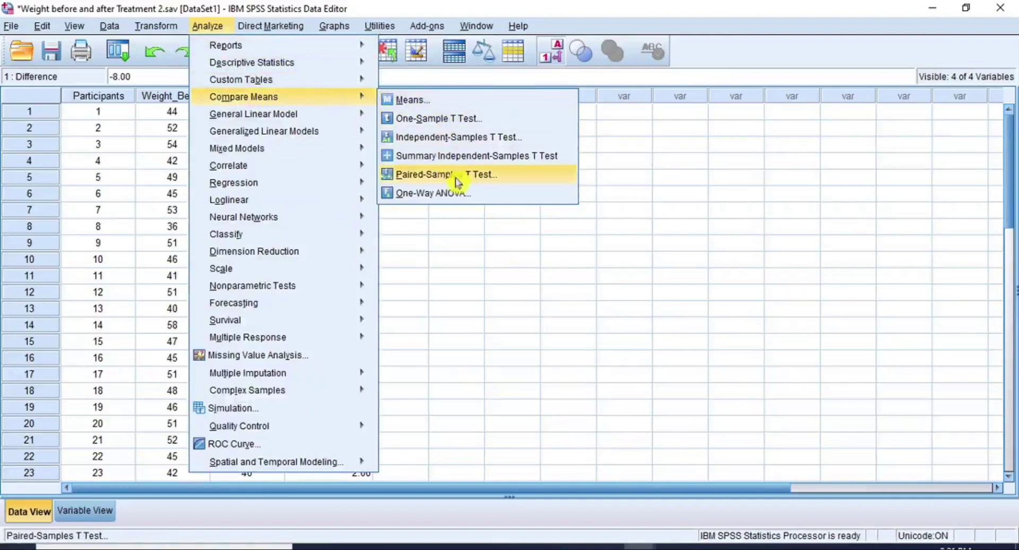
pyautogui.click(518, 176)
pyautogui.moveTo(352, 18); pyautogui.dragTo(747, 138)
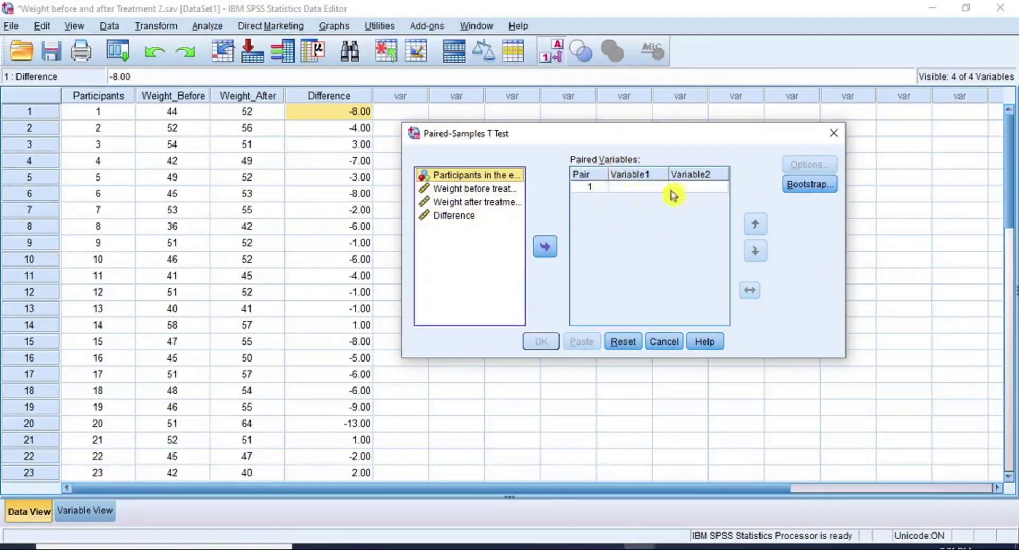
pyautogui.click(484, 190)
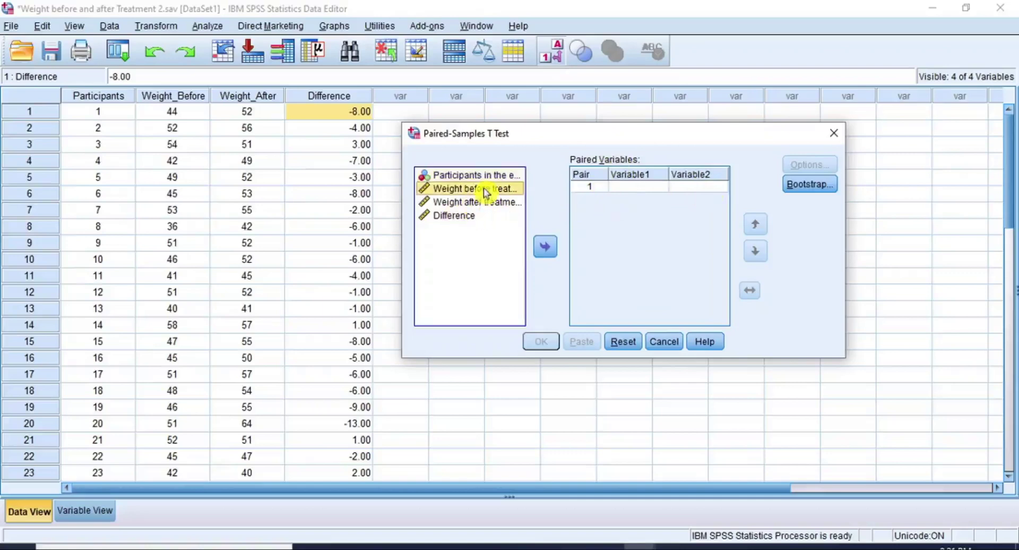
pyautogui.click(547, 253)
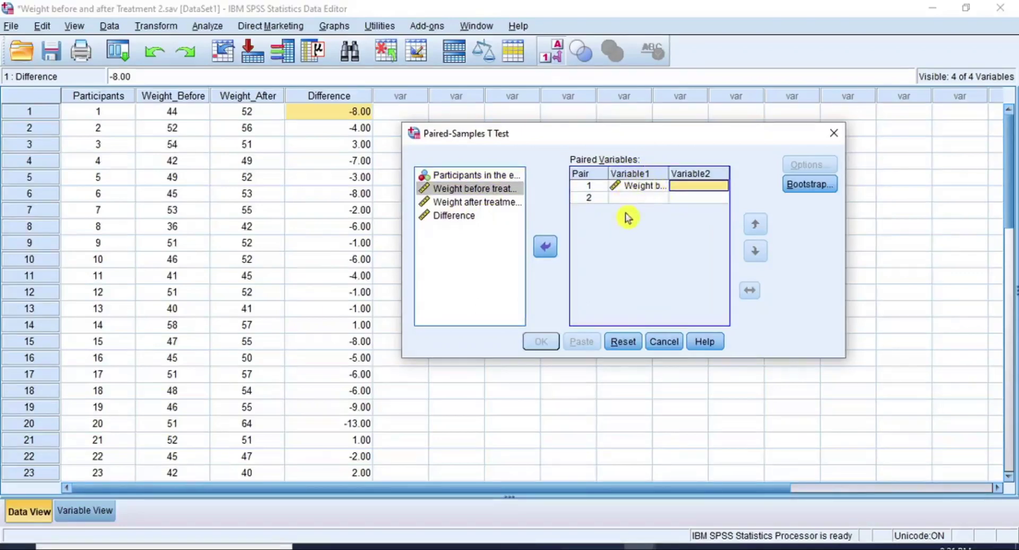
pyautogui.click(472, 204)
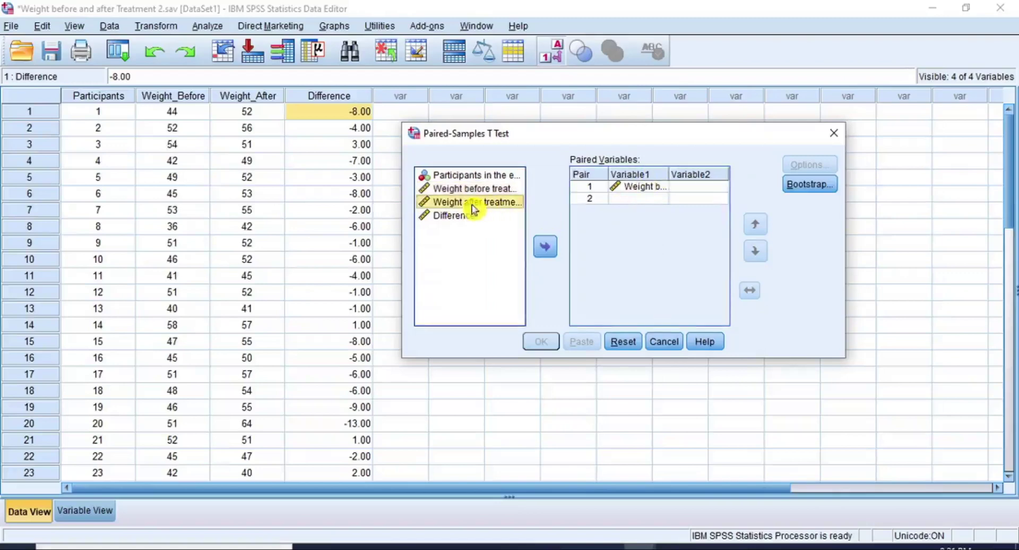
pyautogui.click(545, 248)
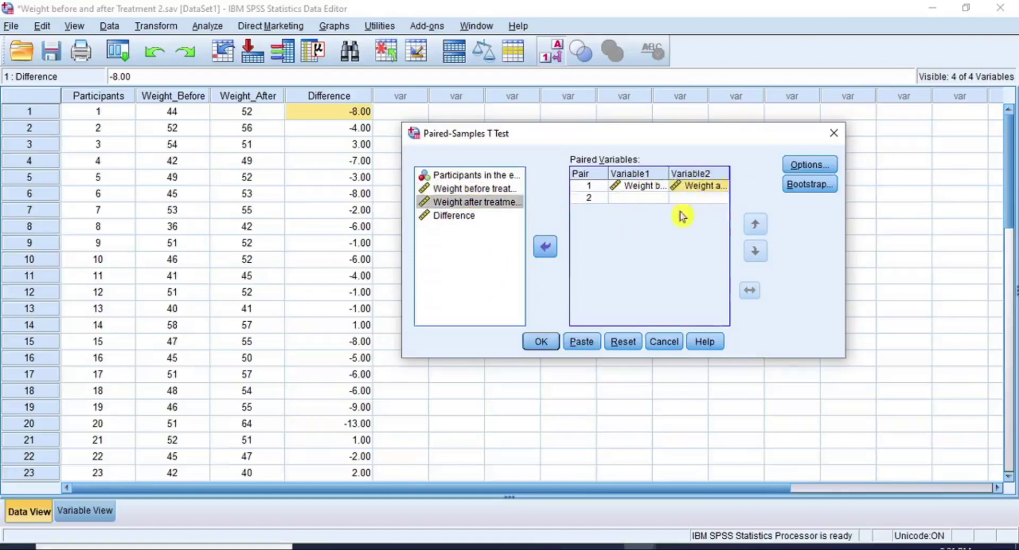
# Keep the confidence interval at 95% in Options and run the test
pyautogui.click(810, 165)
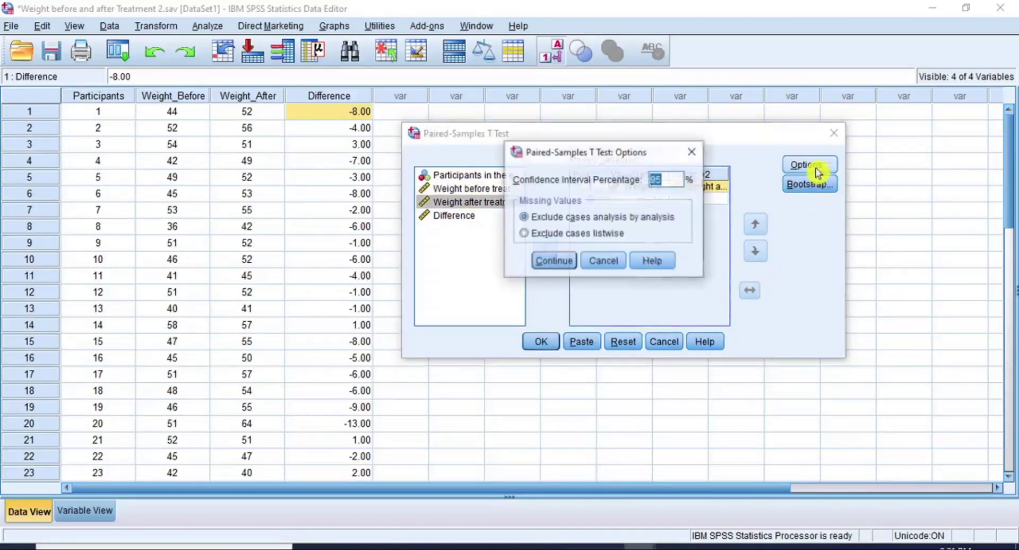
pyautogui.click(679, 179)
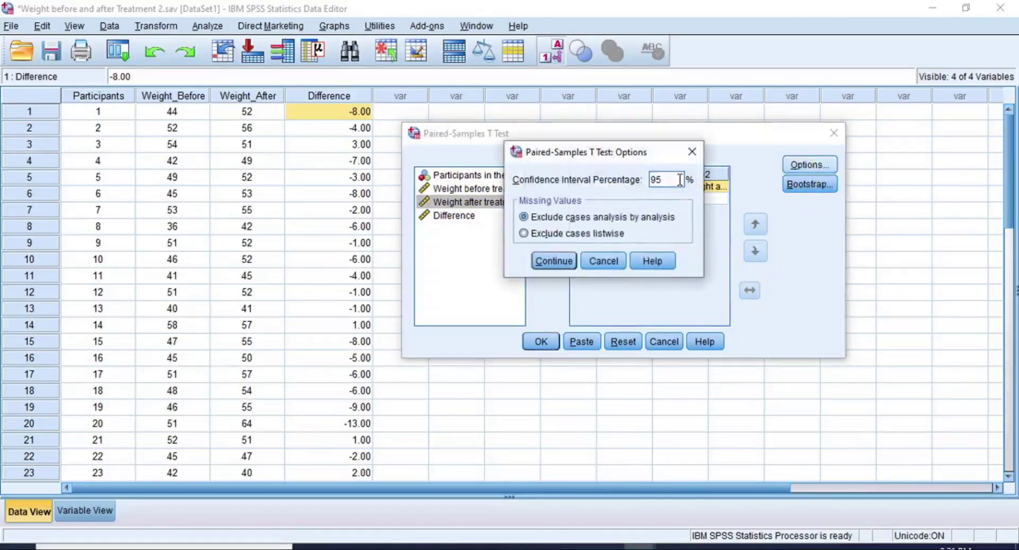
pyautogui.moveTo(681, 179); pyautogui.dragTo(648, 180)
pyautogui.click(559, 269)
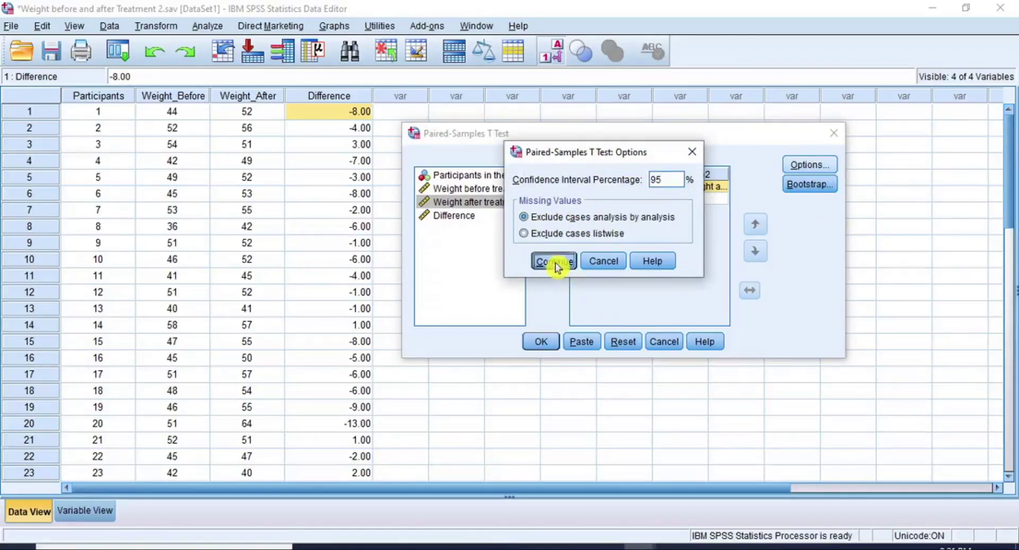
pyautogui.click(557, 267)
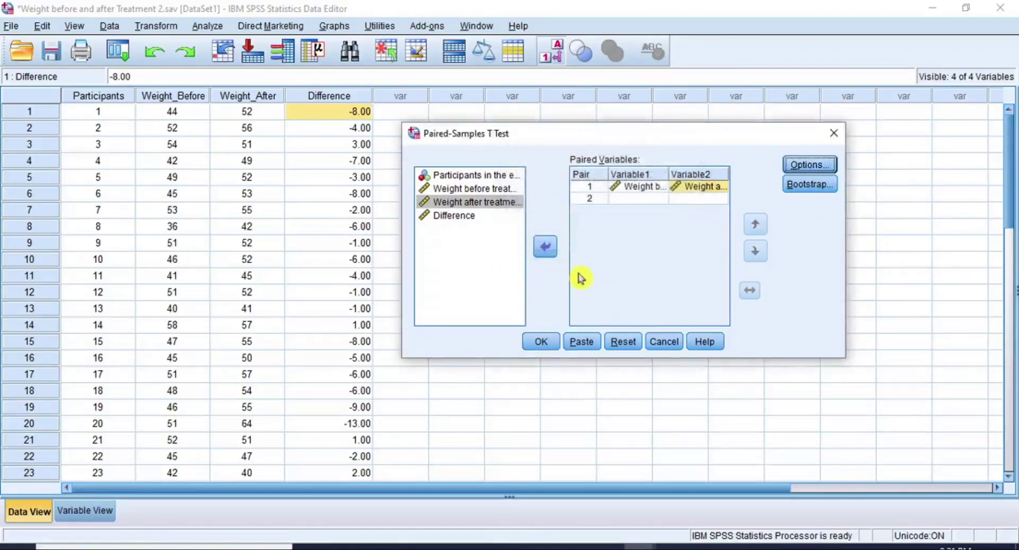
pyautogui.click(544, 344)
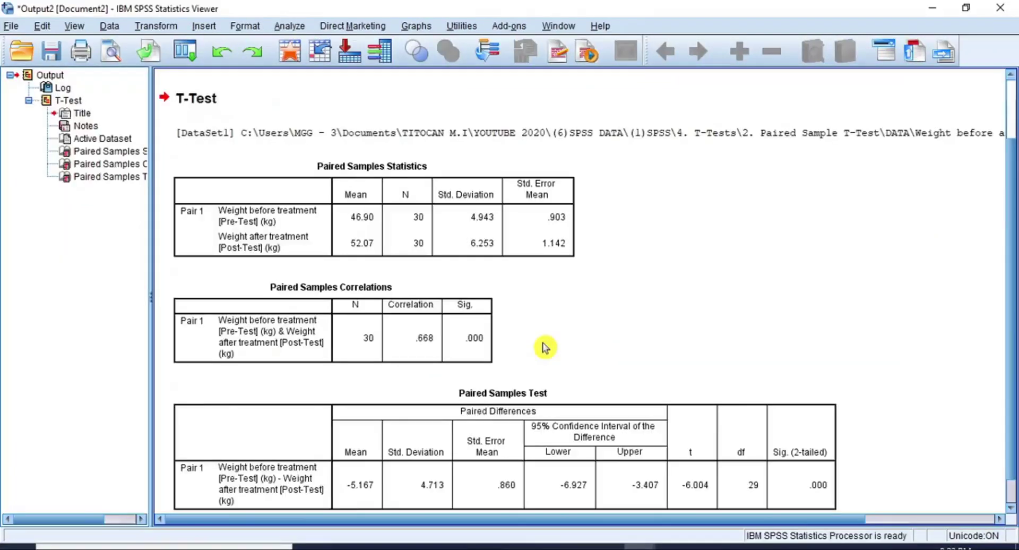
# Activate the Paired Samples Statistics and Correlations tables in the pivot table editor
pyautogui.scroll(-1, 546, 345)
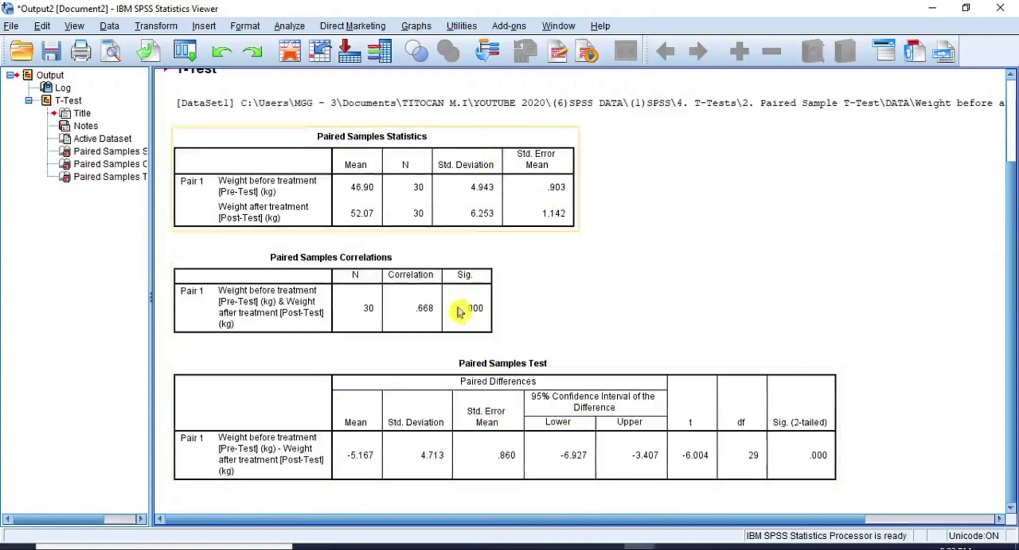
pyautogui.doubleClick(402, 144)
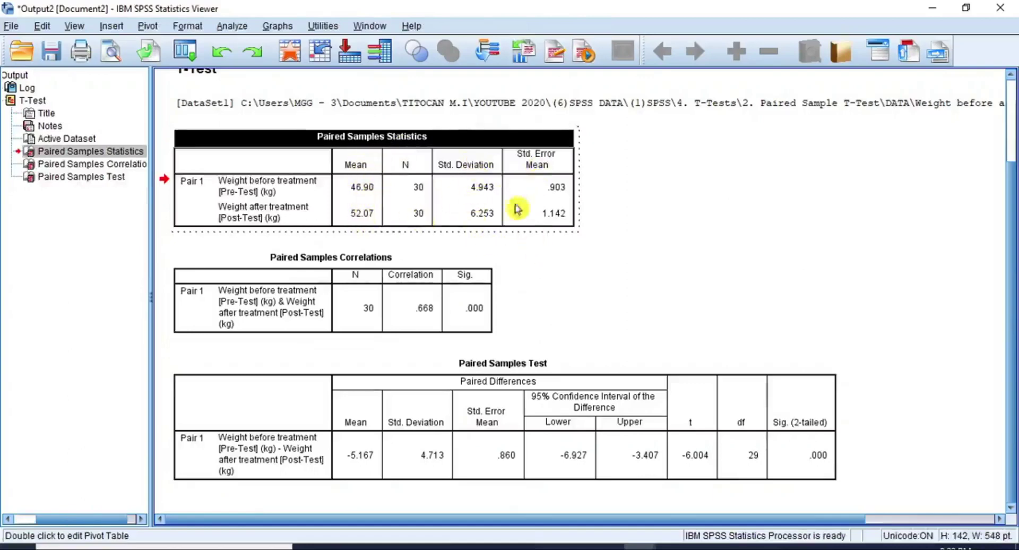
pyautogui.click(346, 257)
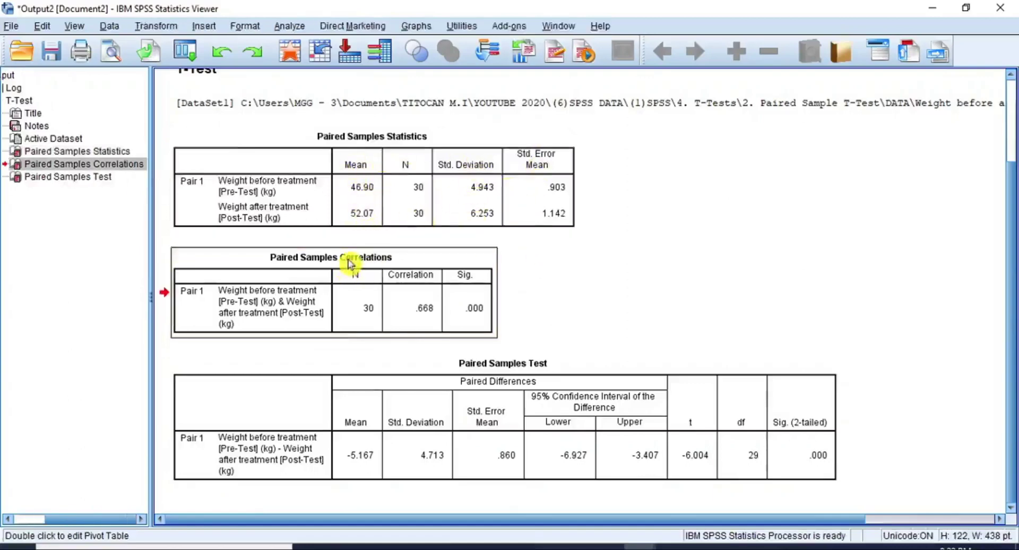
pyautogui.doubleClick(349, 262)
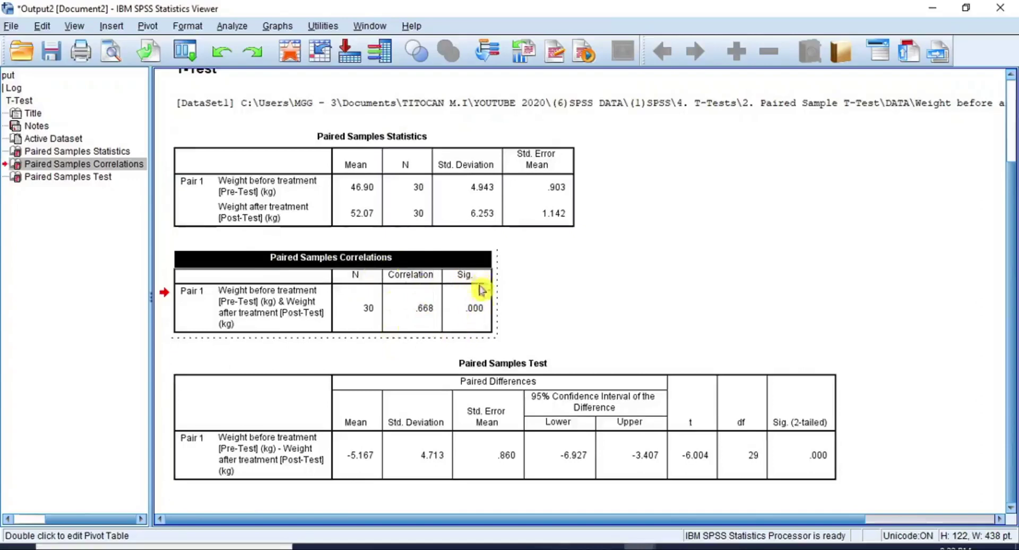
pyautogui.moveTo(477, 332)
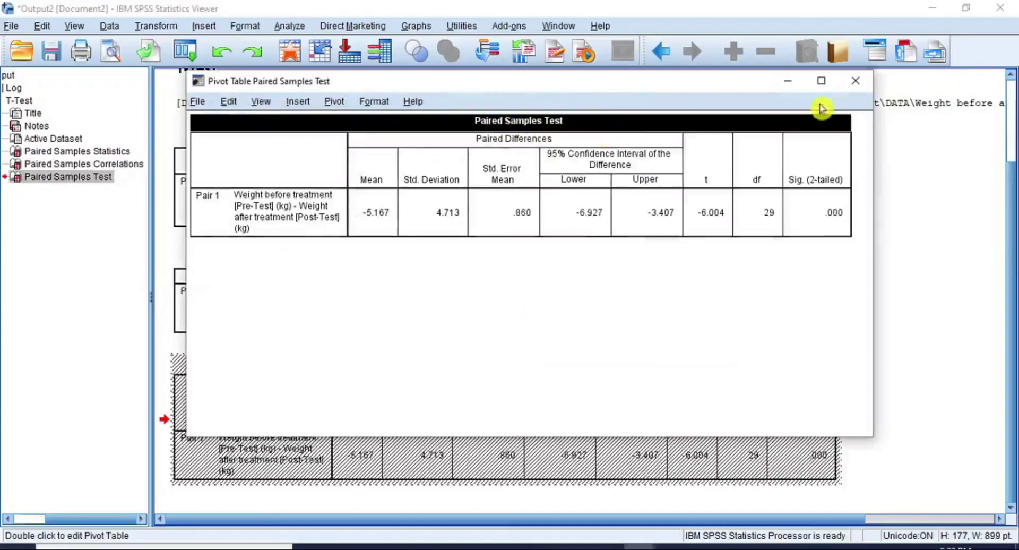
# Close the Pivot Table window to return to the Output Viewer
pyautogui.click(855, 80)
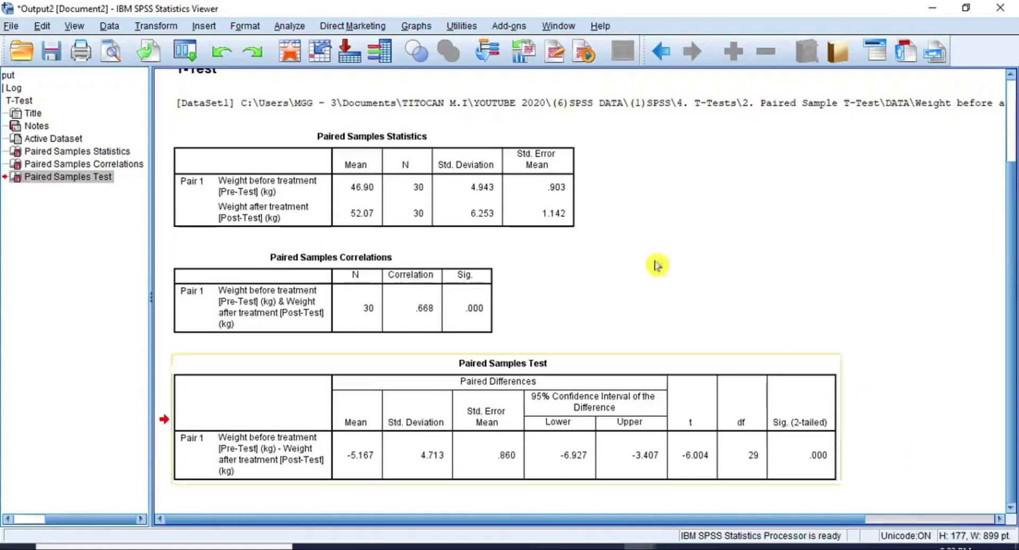
pyautogui.click(390, 144)
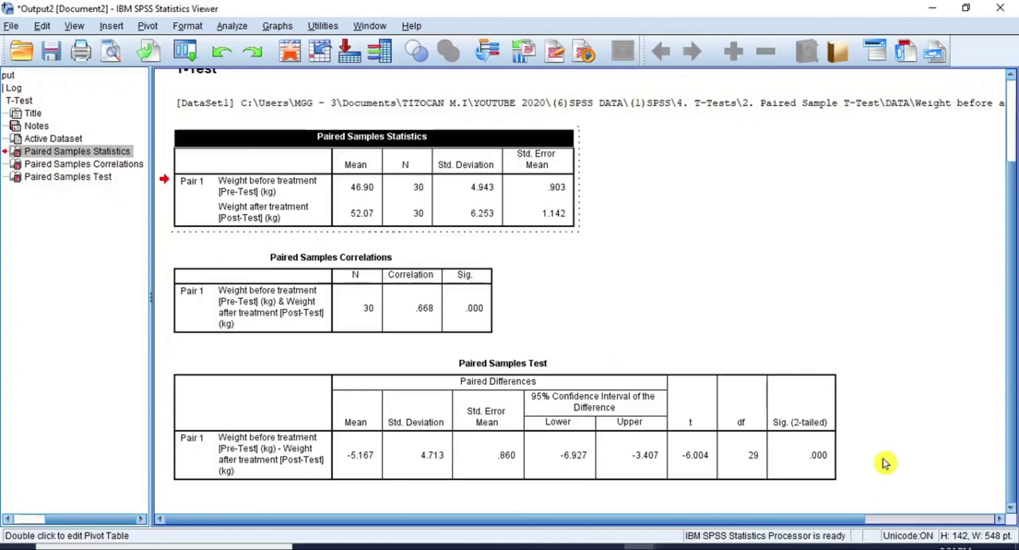
pyautogui.click(802, 425)
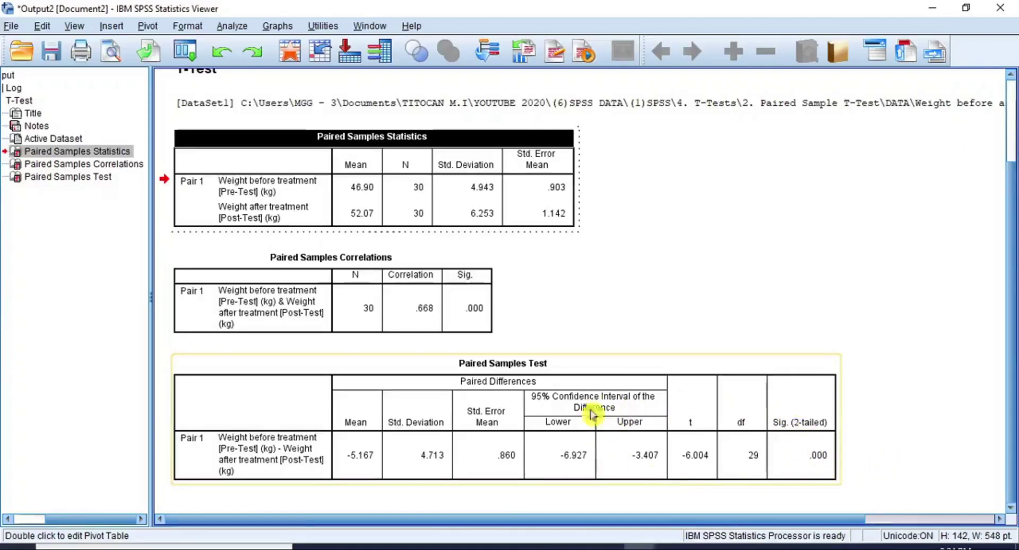
pyautogui.click(896, 428)
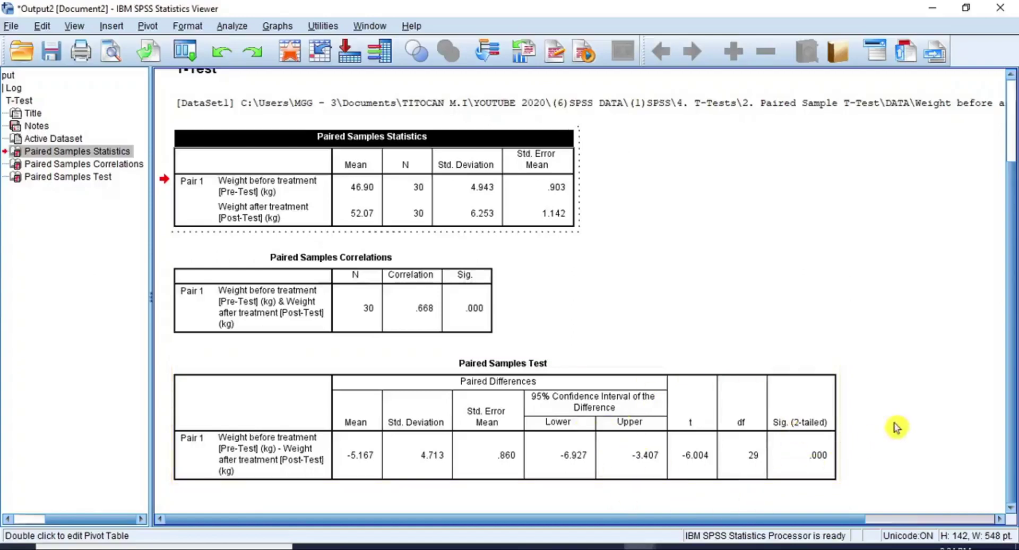
pyautogui.click(691, 409)
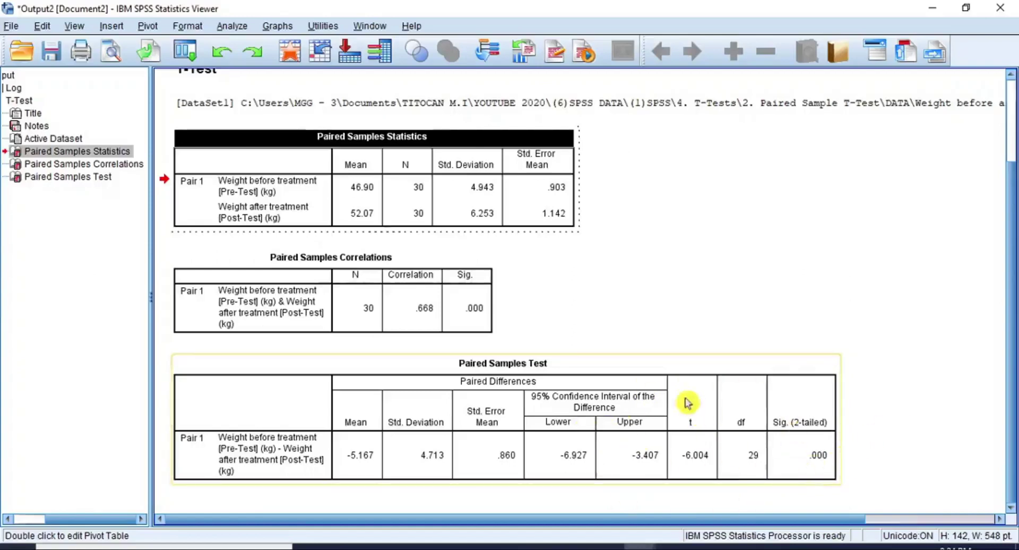